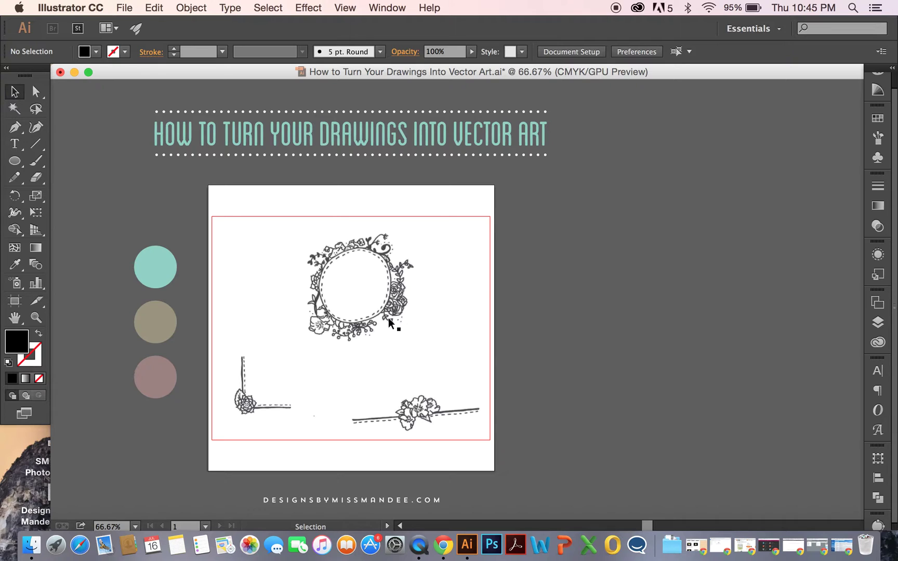
- Enlarge the placed scan beyond the artboard, then undo the resize and deselect it
left_click(440, 345)
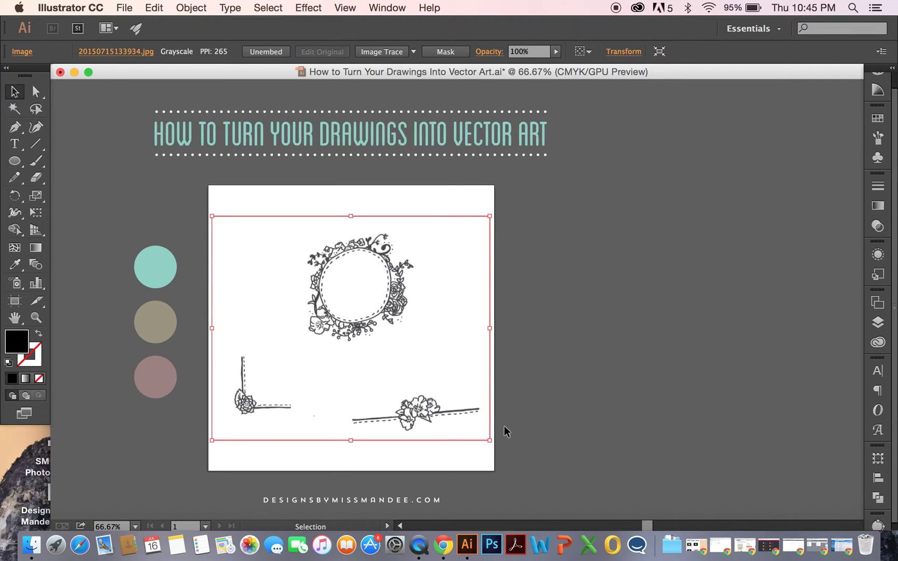
mouse_move(490, 329)
left_mouse_down()
mouse_move(585, 335)
mouse_move(778, 409)
left_mouse_up()
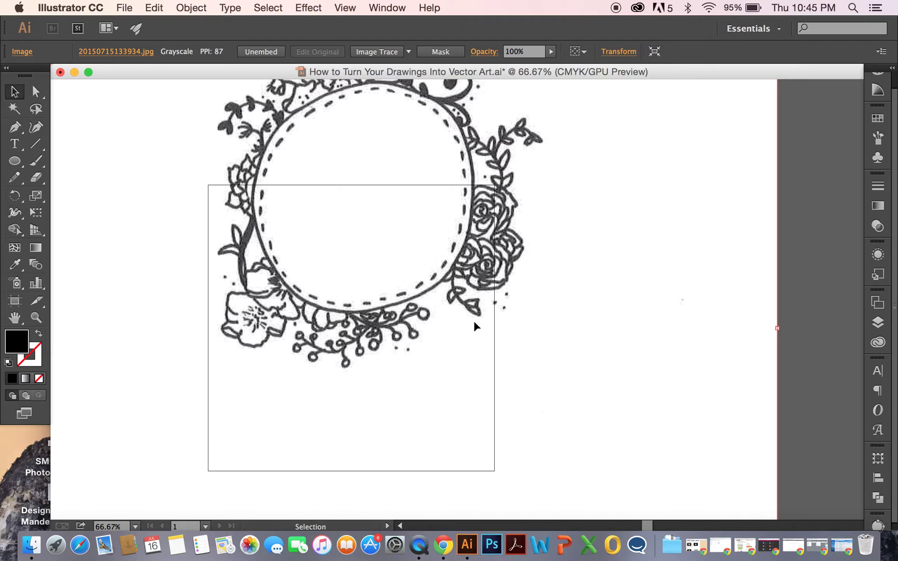
key("super+z")
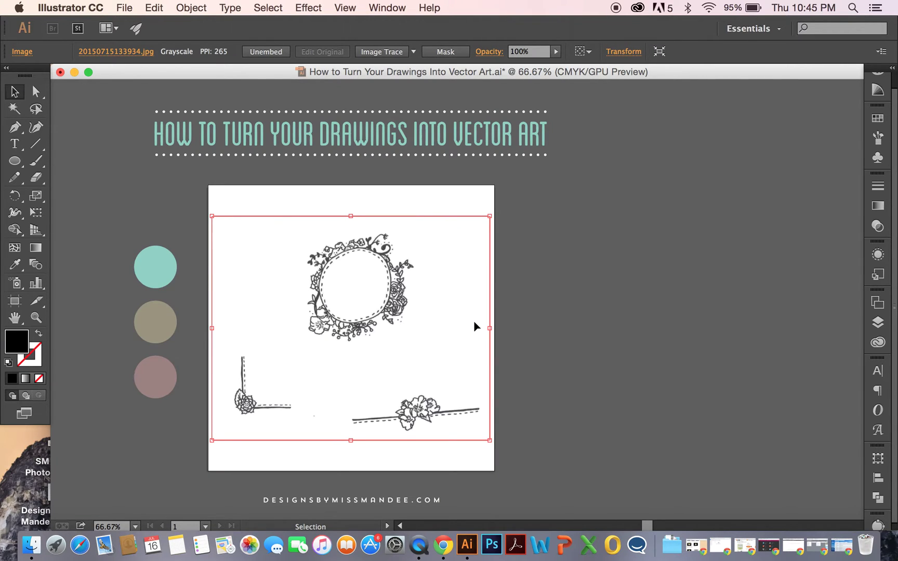
left_click(576, 338)
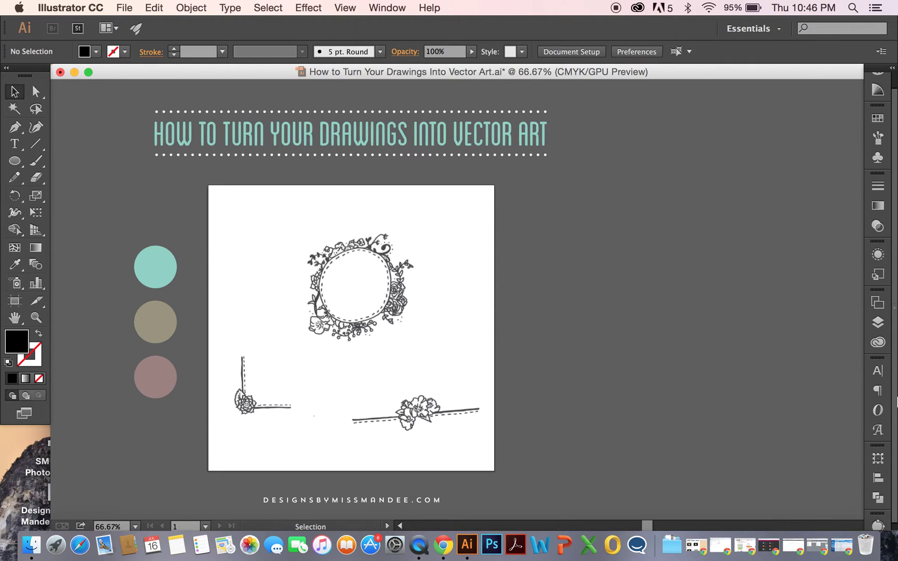
- Hide the second <Image> in Layer 2 and select the remaining visible scan
left_click(878, 324)
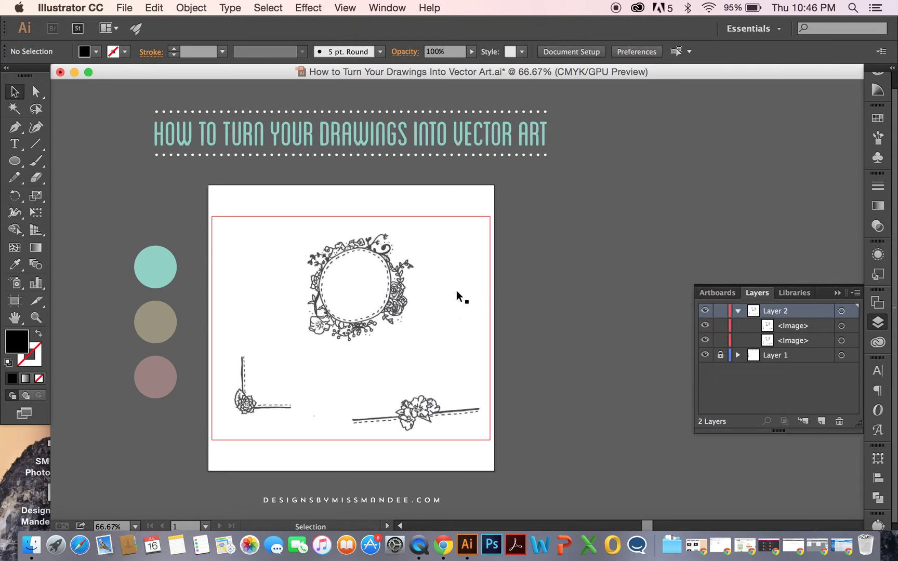
left_click(705, 340)
left_click(378, 372)
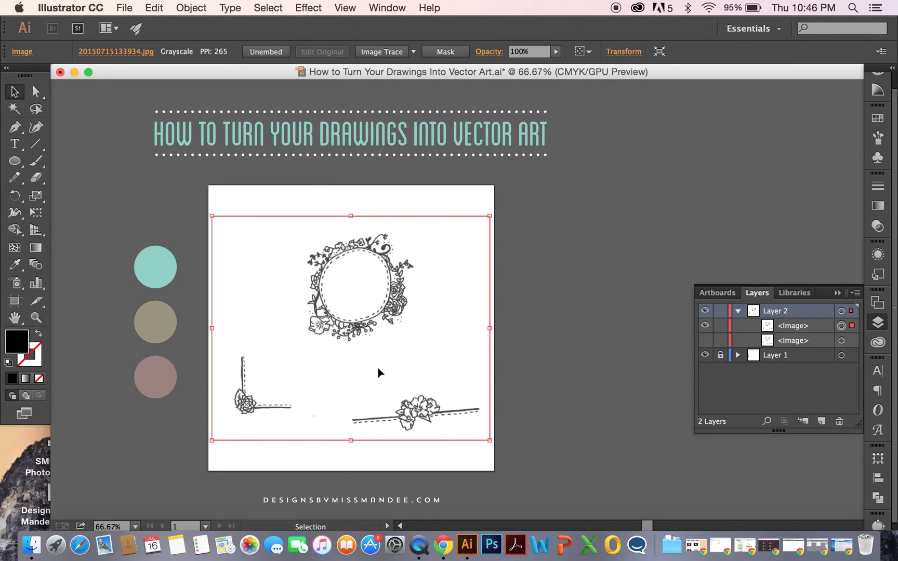
left_click(838, 294)
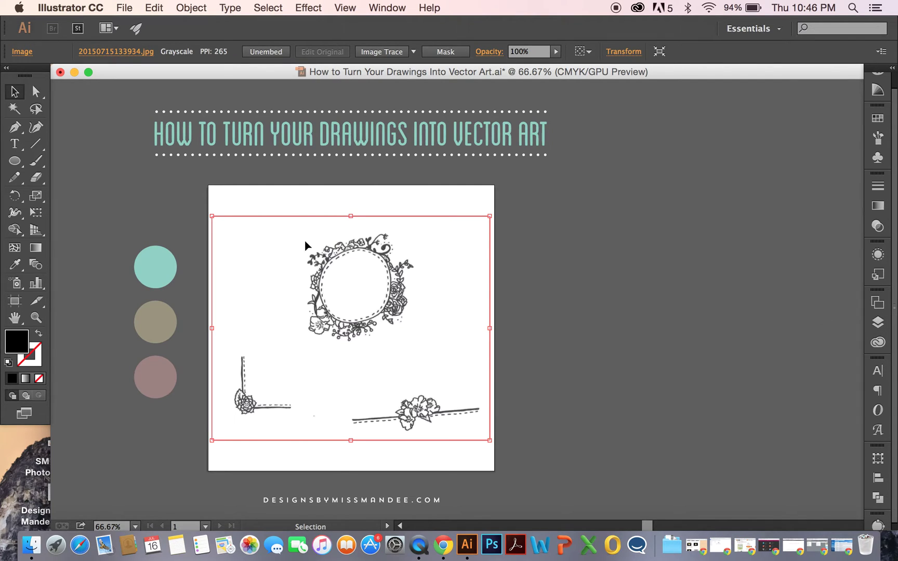
- Open Window > Image Trace and enable Preview, tracing the scan in Black and White
left_click(387, 10)
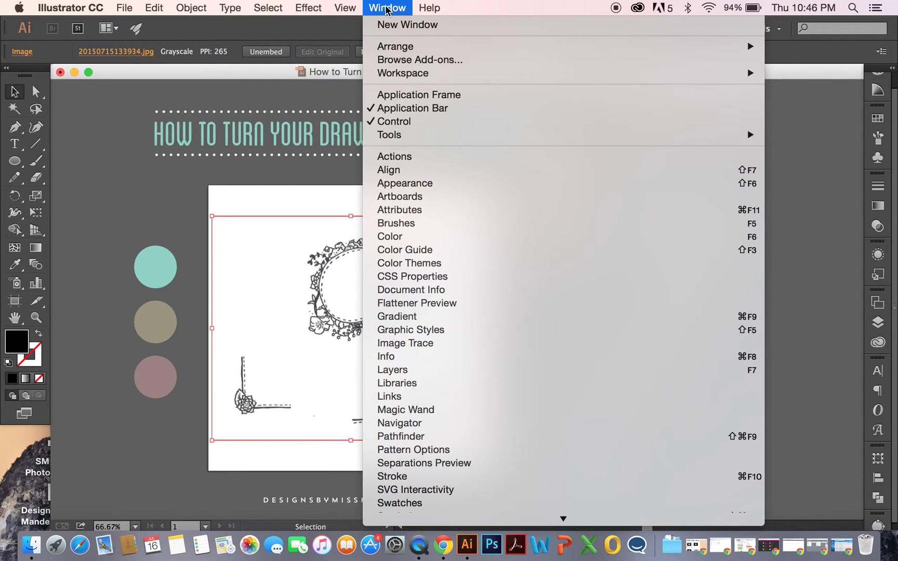
left_click(426, 345)
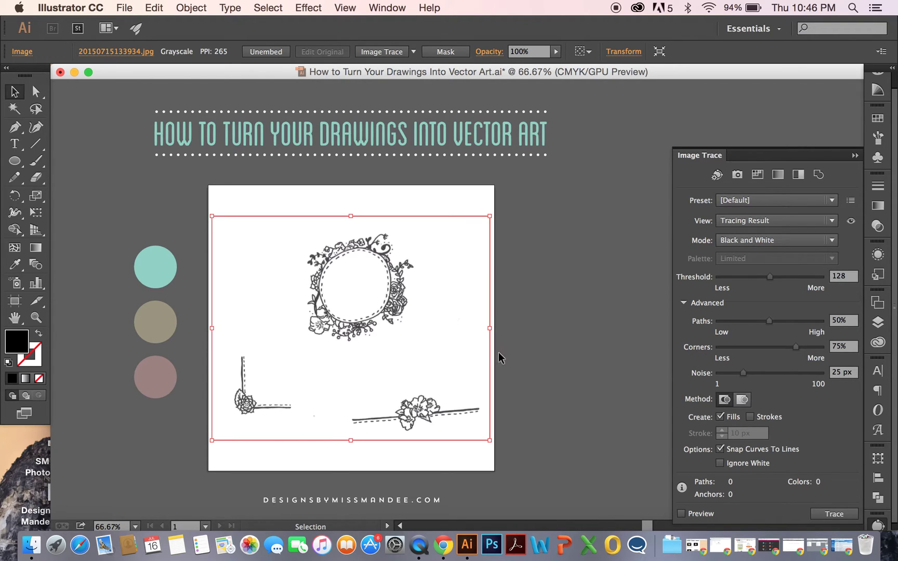
left_click(681, 515)
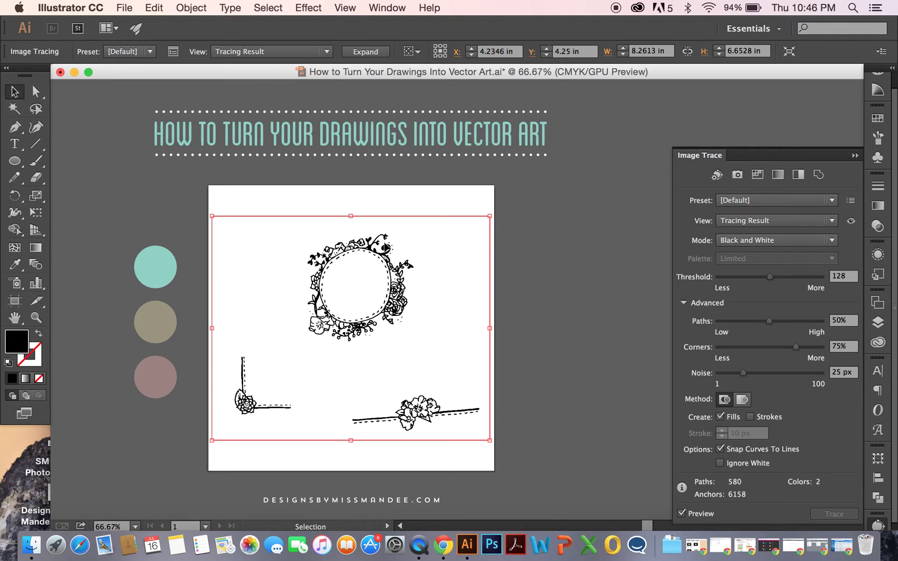
- Zoom in to inspect the traced floral wreath, then zoom back out to the whole artboard
key("super+equal")
key("super+equal")
key("super+equal")
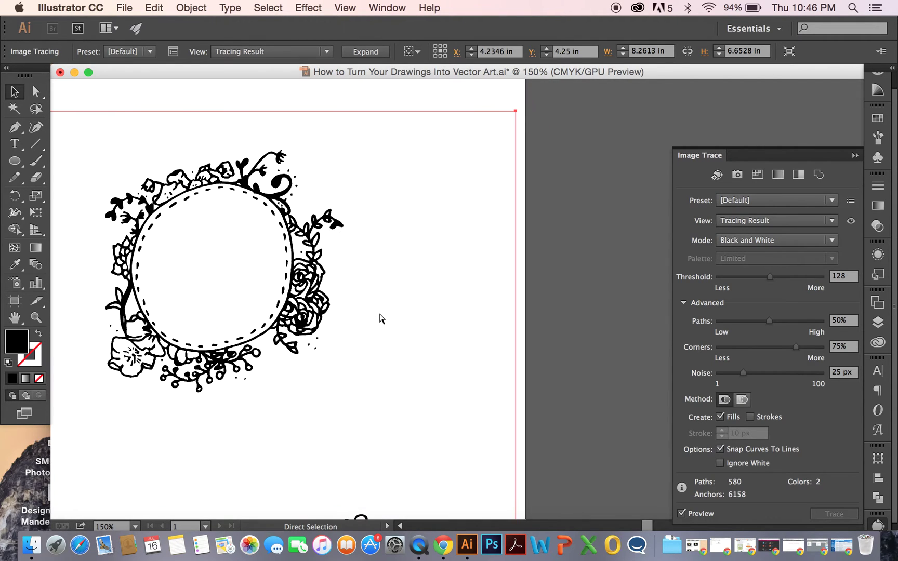
scroll(379, 318, "left", 5)
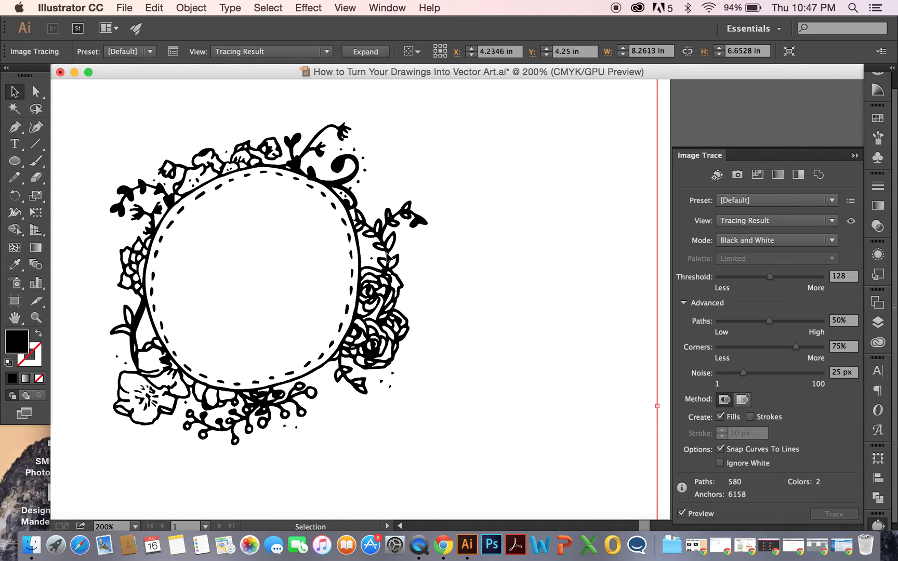
key("super+minus")
key("super+minus")
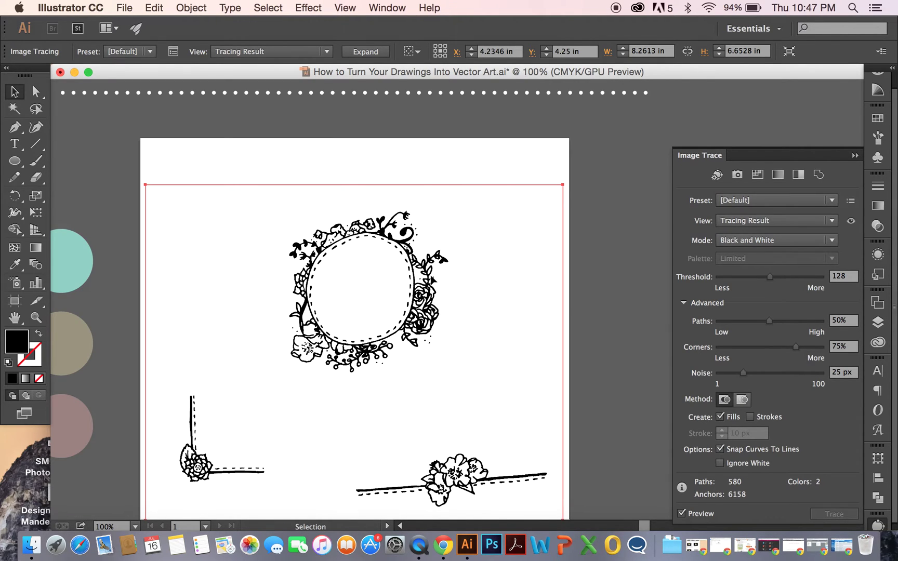
scroll(432, 280, "down", 2)
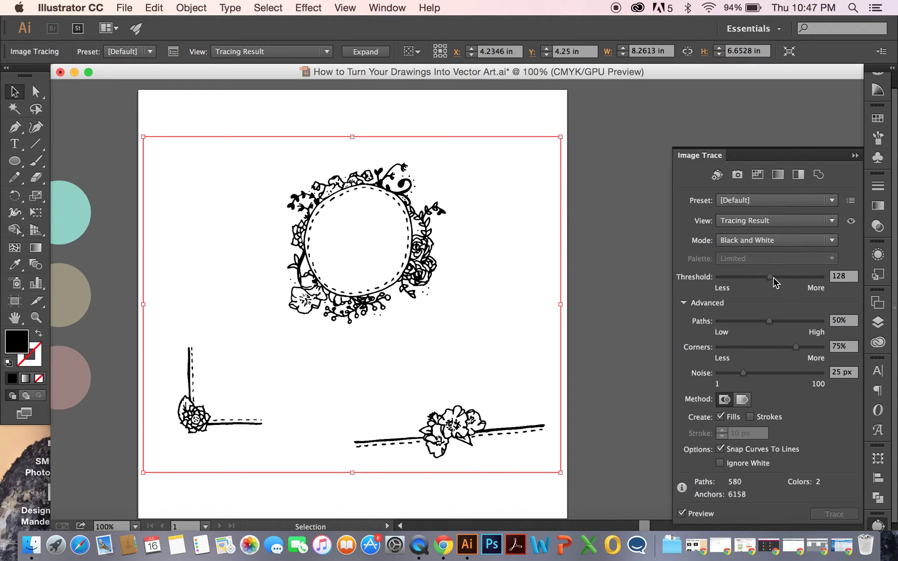
left_click_drag(770, 277, 798, 277)
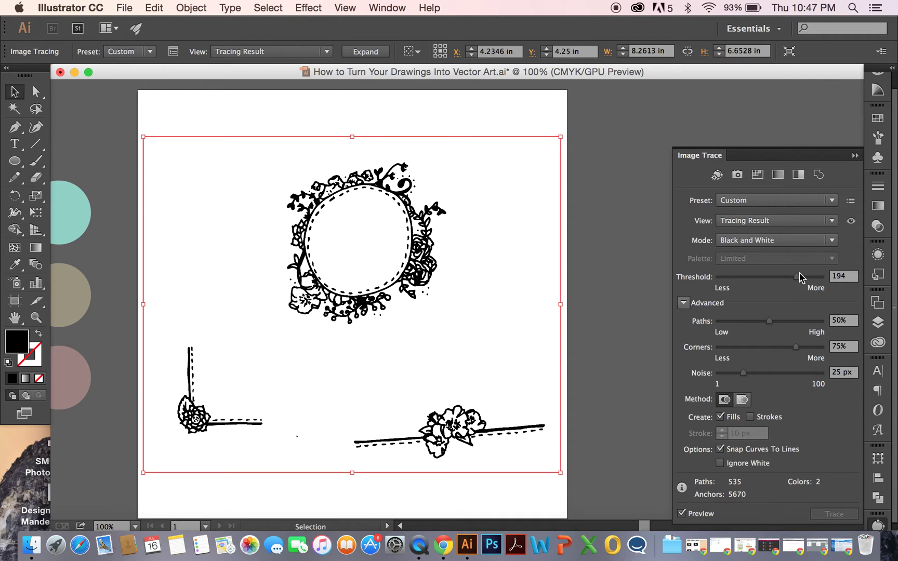
left_click_drag(797, 277, 743, 281)
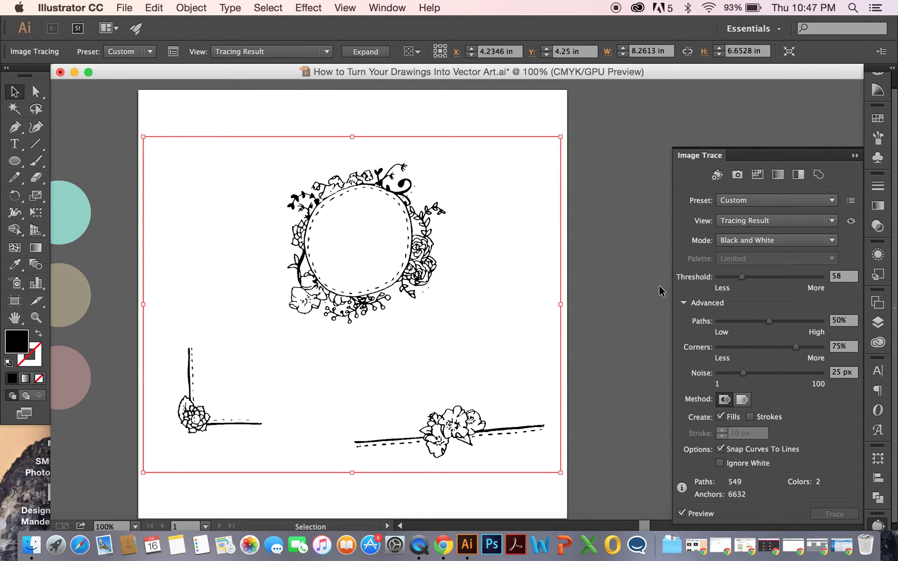
left_click(839, 277)
double_click(839, 277)
type("128")
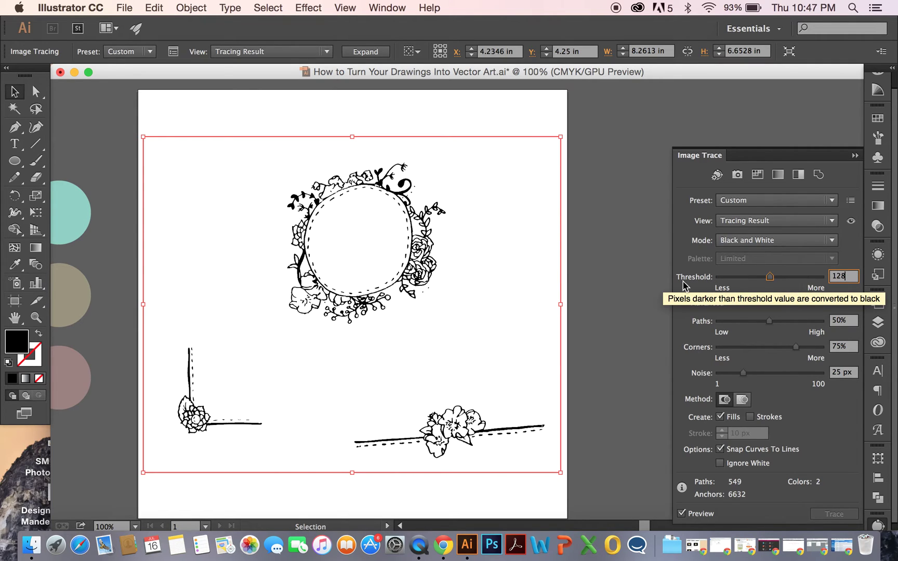
key("Return")
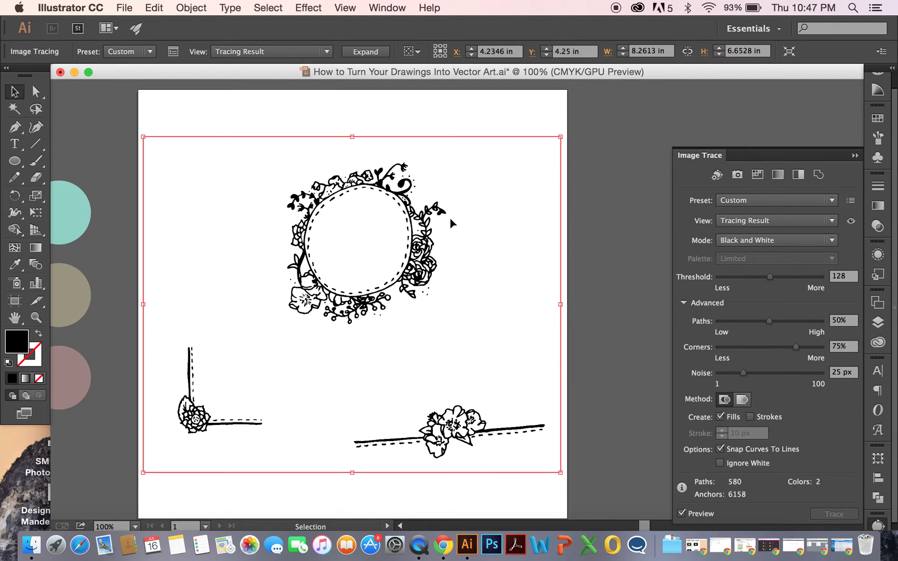
key("super+minus")
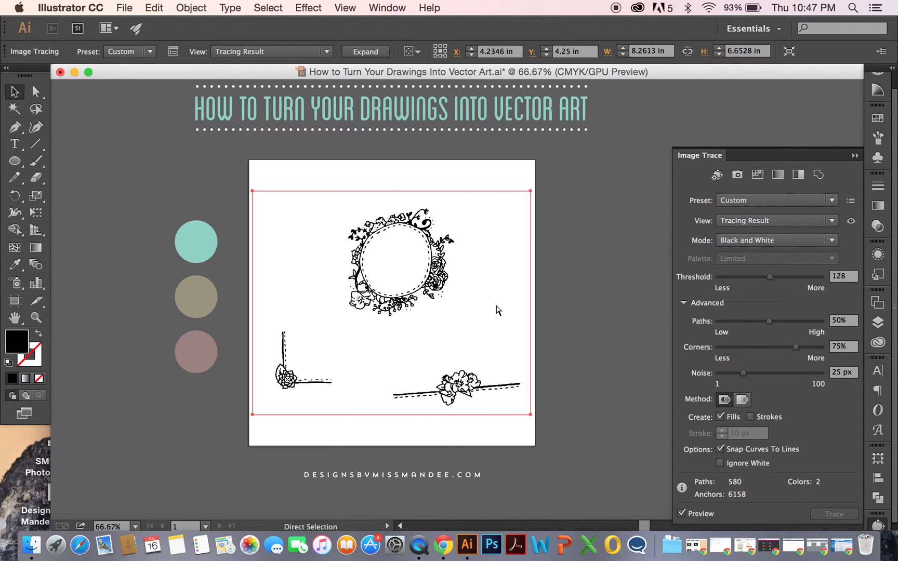
- Keep Black and White mode and enable Ignore White, leaving 288 paths in 1 color
scroll(496, 310, "up", 1)
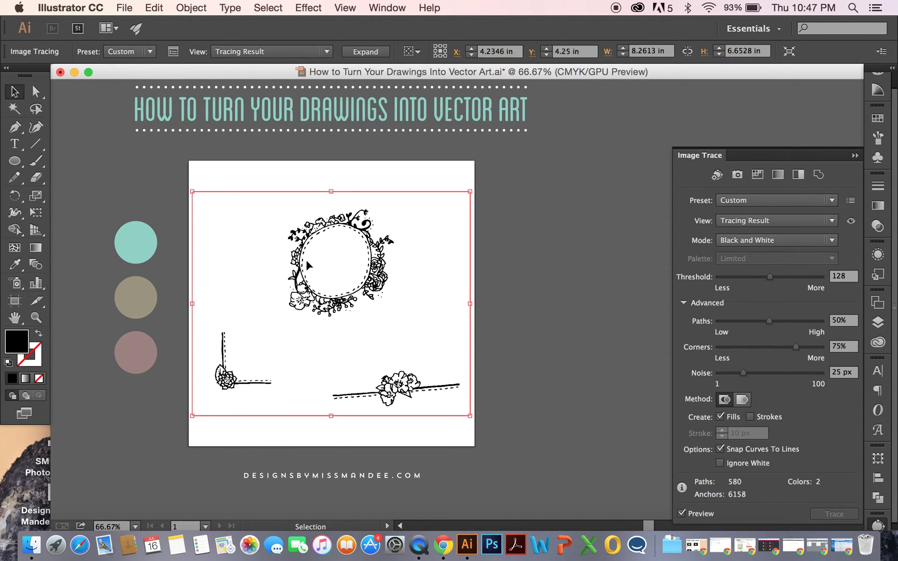
mouse_move(300, 264)
left_mouse_down()
mouse_move(518, 278)
mouse_move(478, 284)
left_mouse_up()
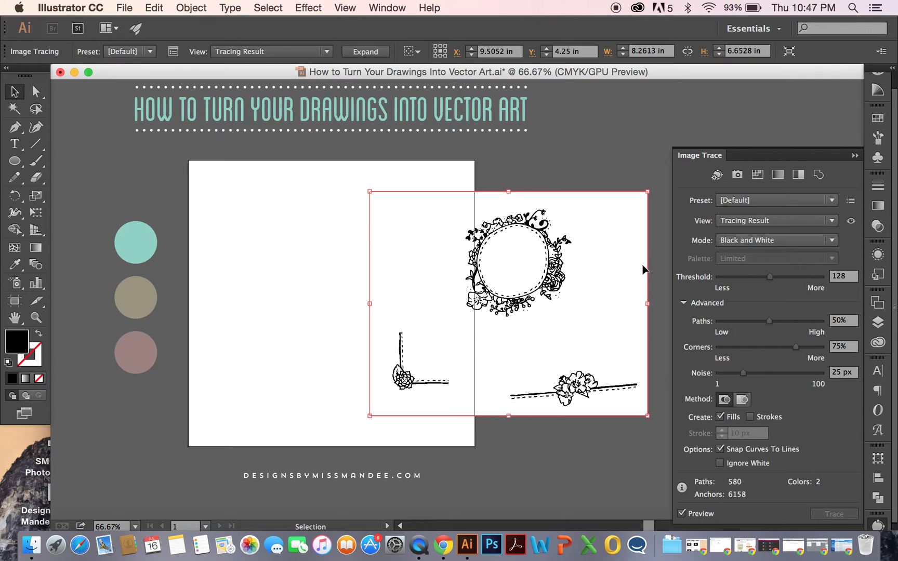
left_click(785, 241)
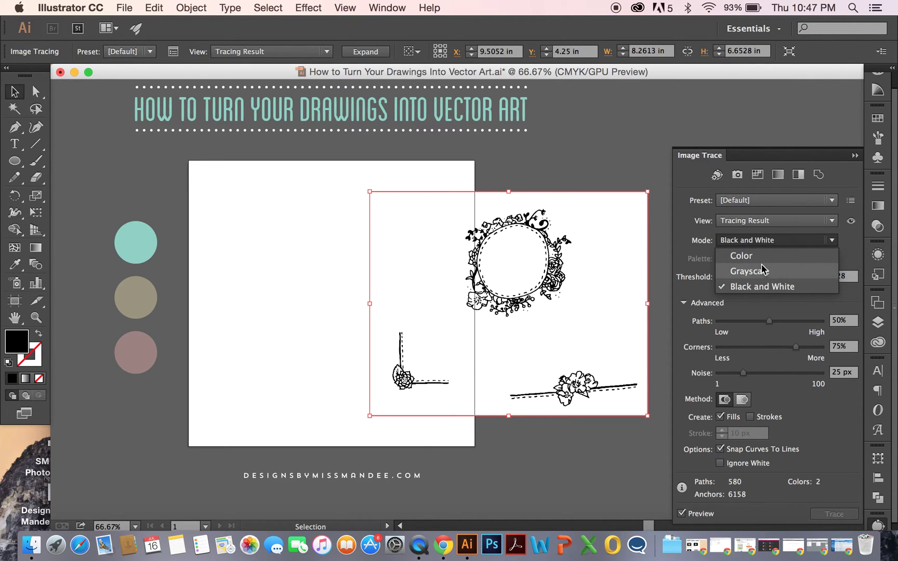
left_click(815, 242)
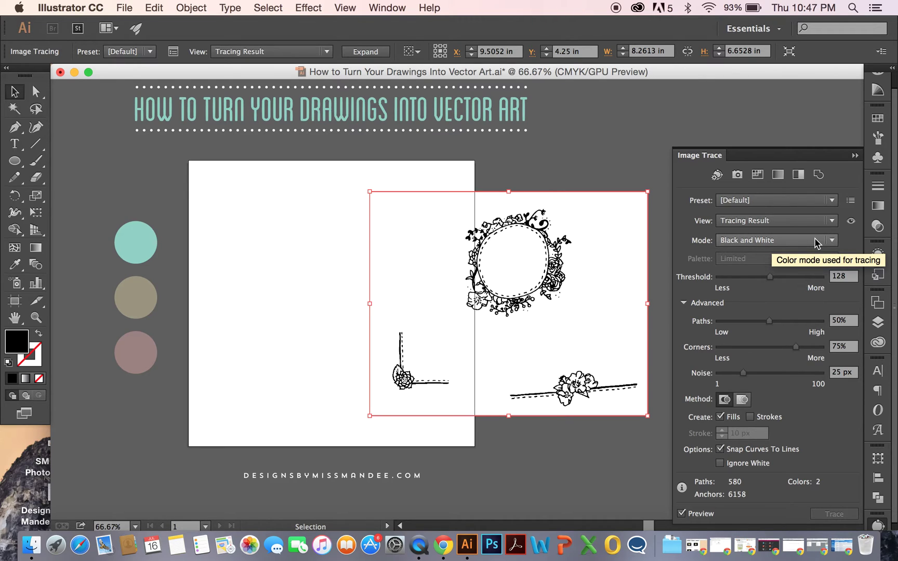
left_click(721, 464)
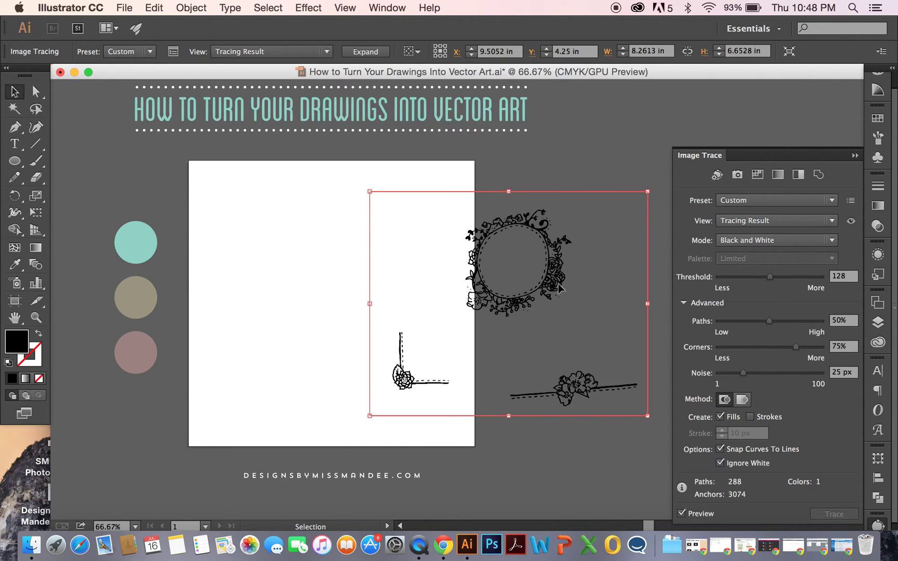
left_click_drag(554, 285, 377, 285)
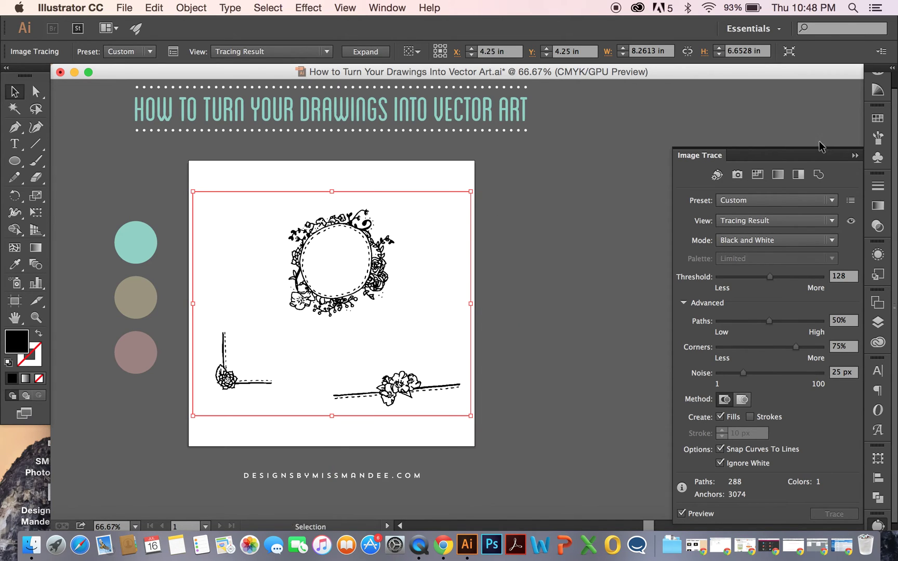
- Close the Image Trace panel, undo an enlargement of the trace, and show Object > Image Trace
left_click(853, 155)
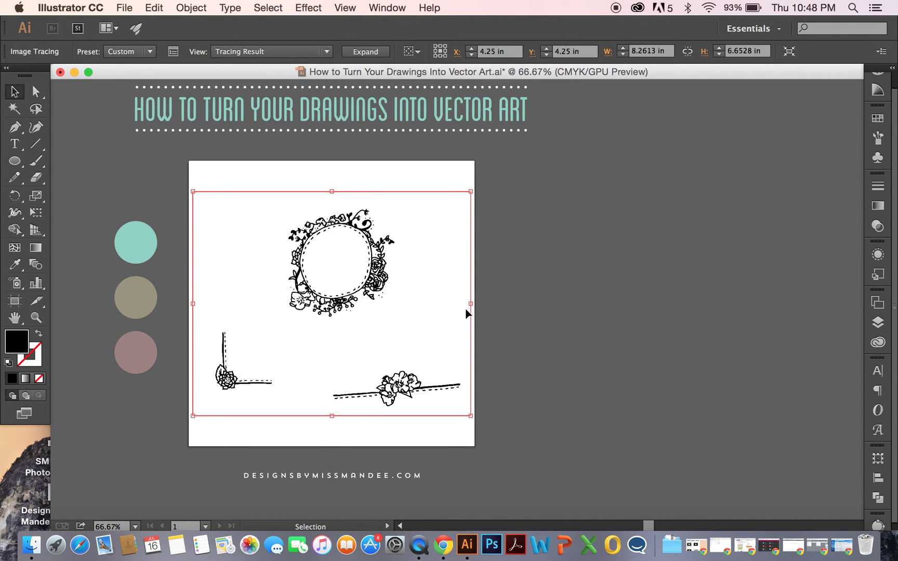
left_click_drag(472, 303, 766, 285)
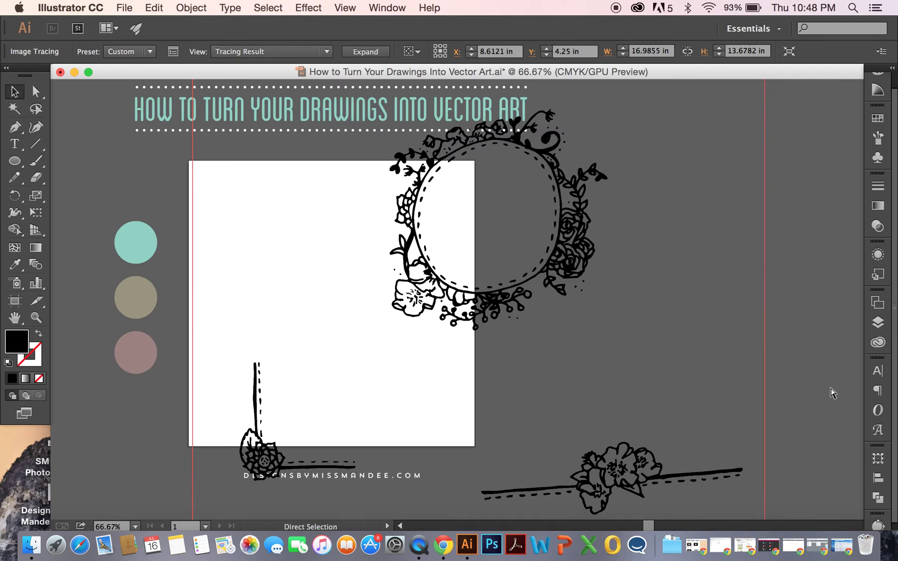
key("super+z")
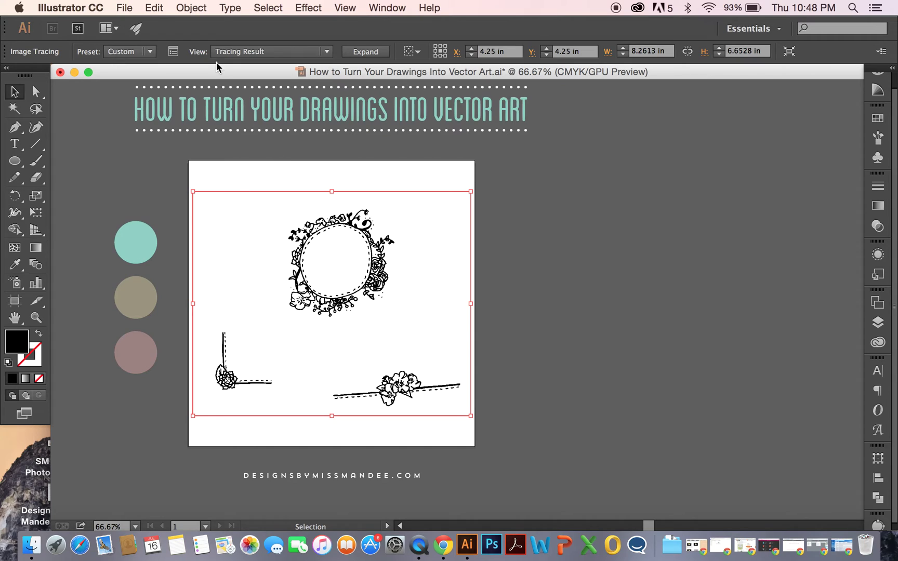
left_click(200, 10)
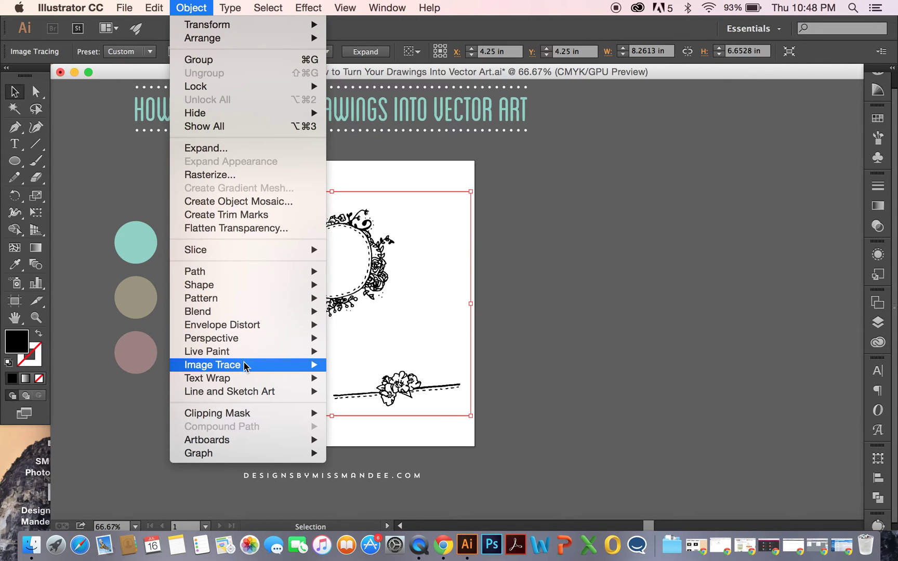
mouse_move(245, 367)
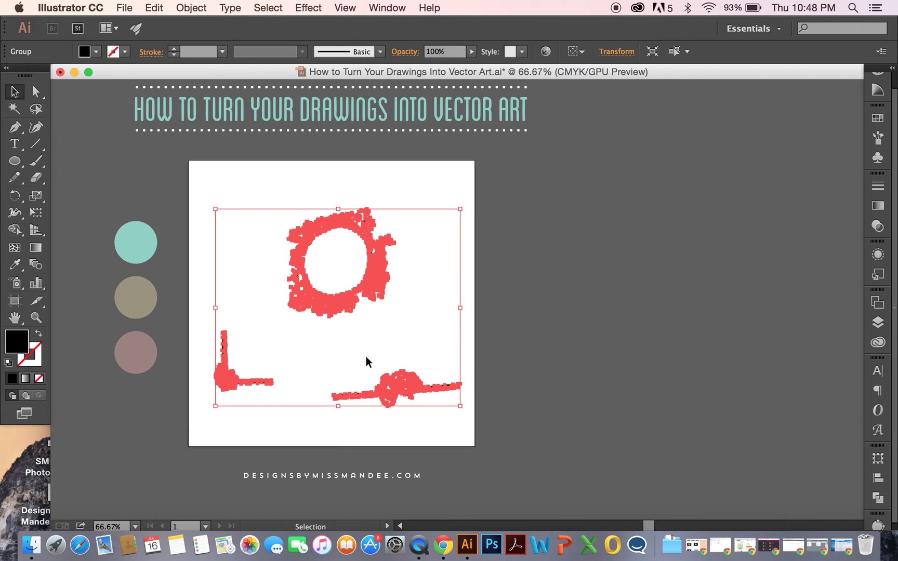
left_click(489, 342)
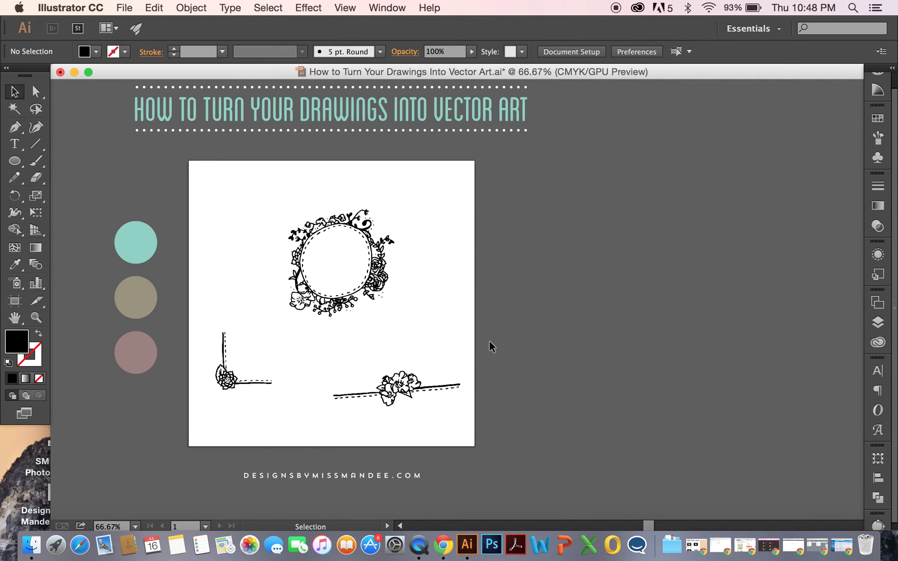
key("super+equal")
key("super+equal")
left_click(271, 269)
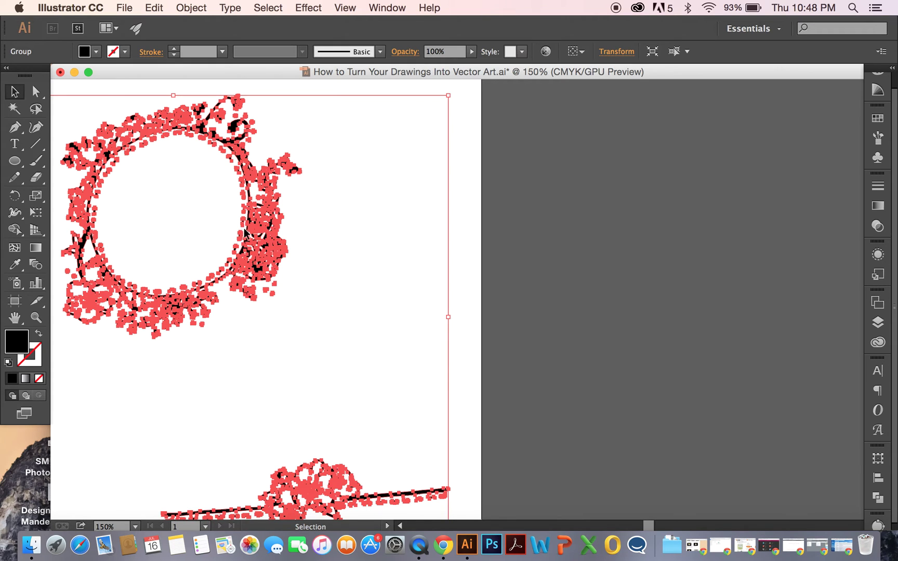
key("super+minus")
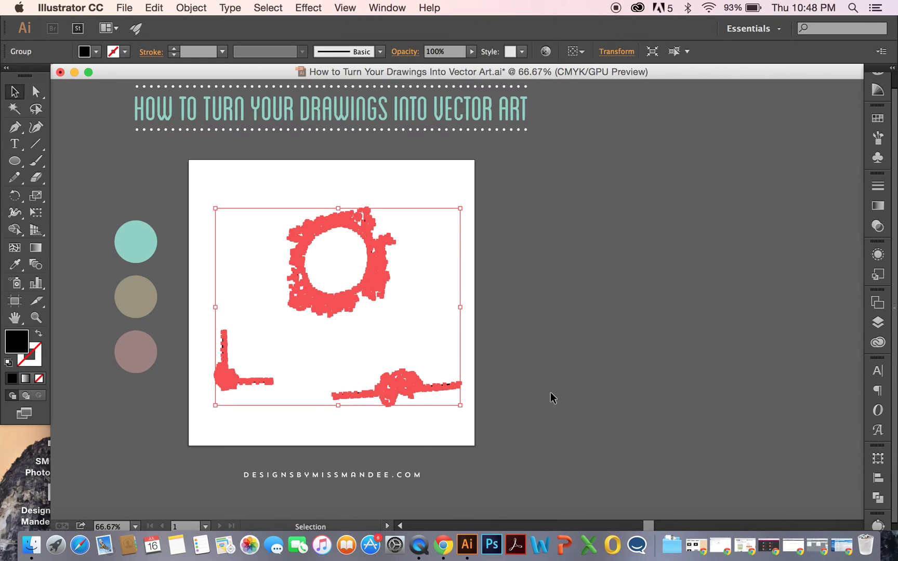
left_click(553, 394)
scroll(553, 394, "left", 5)
scroll(553, 394, "up", 1)
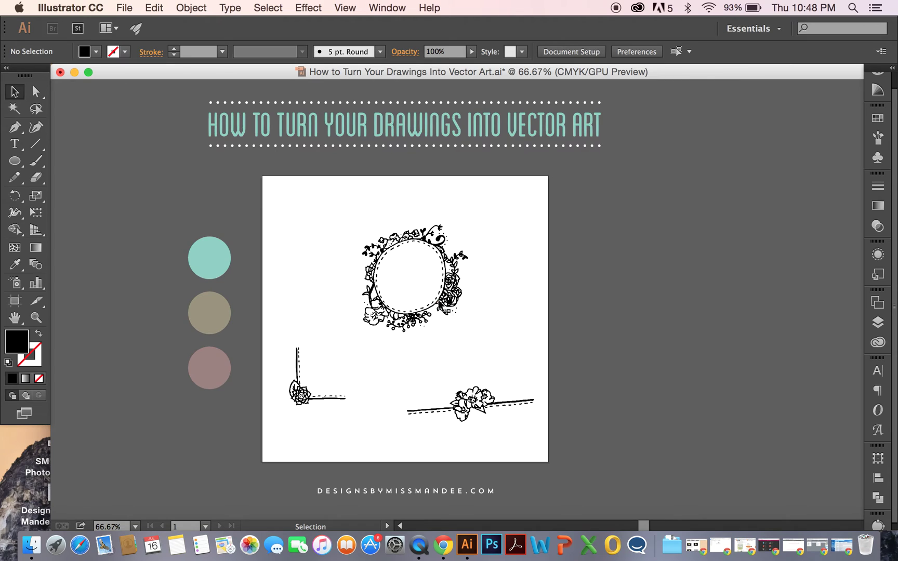
left_click(450, 299)
key("i")
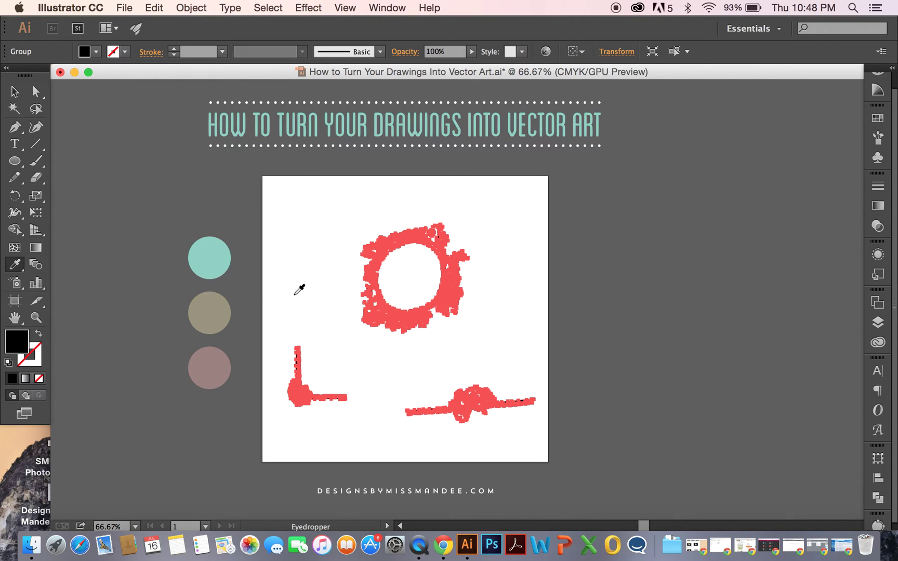
left_click(217, 277)
key("v")
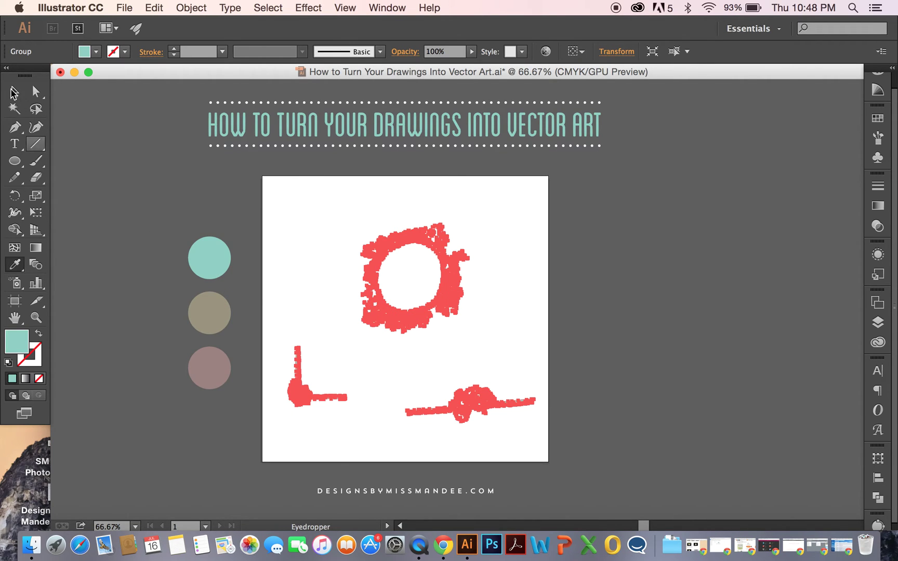
left_click(150, 196)
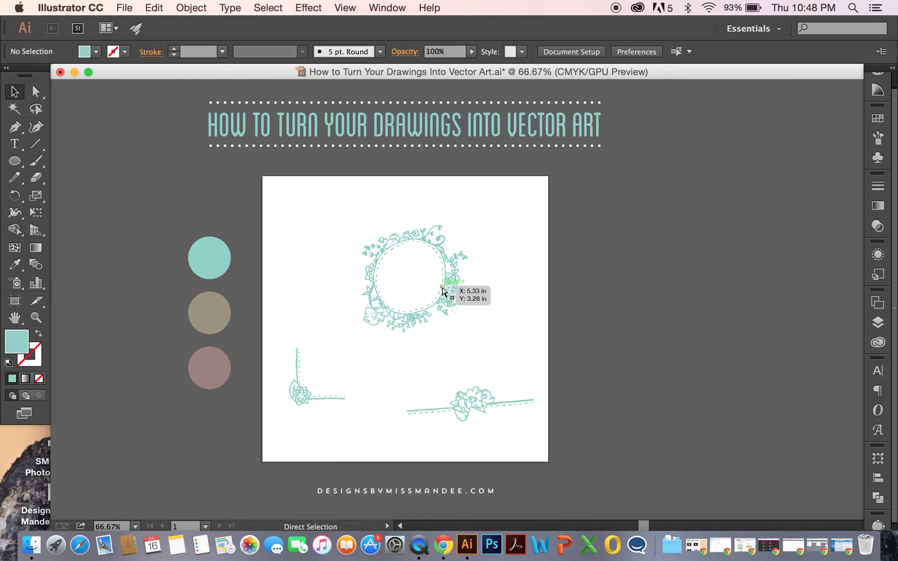
key("super+z")
left_click(569, 284)
scroll(569, 282, "right", 3)
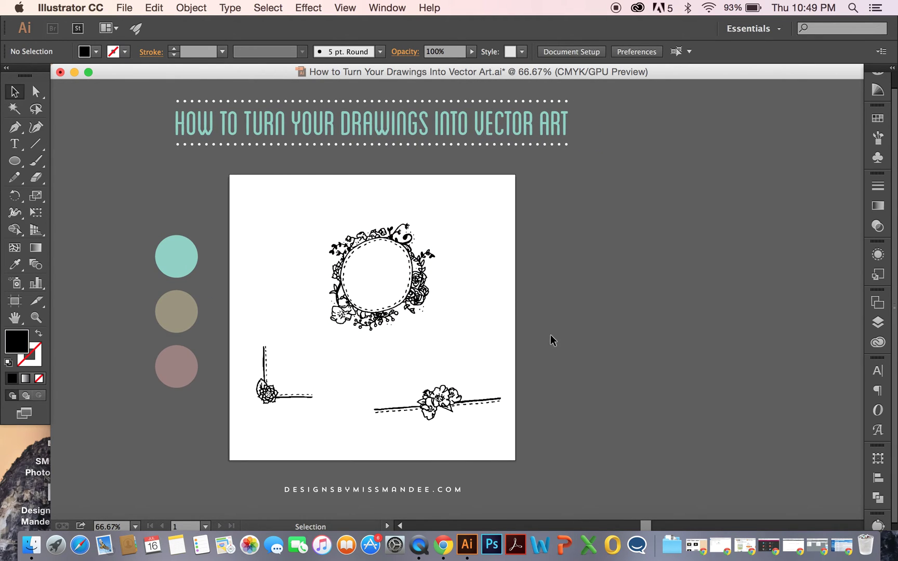
- Show Layer 2's Group and Image in Layers, then marquee-select and deselect the wreath paths
left_click(878, 322)
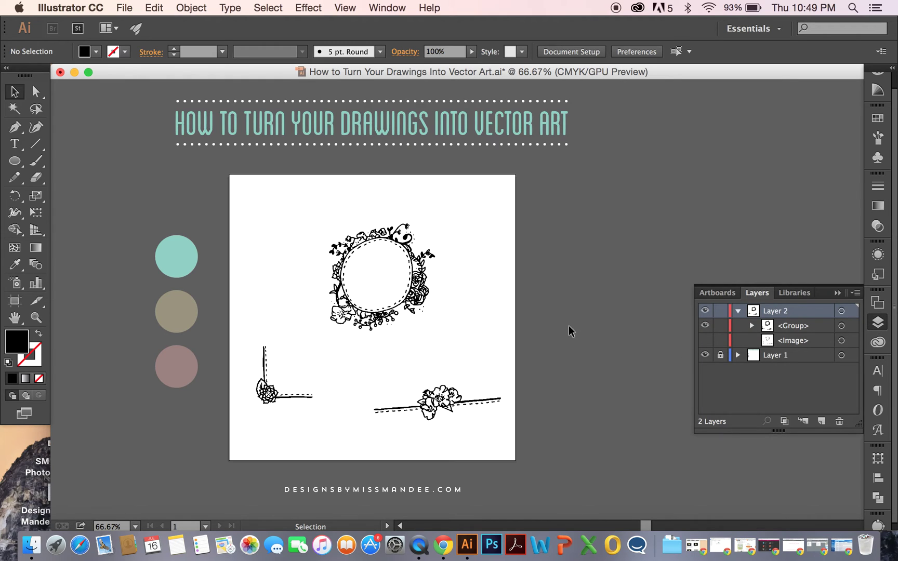
scroll(486, 303, "right", 3)
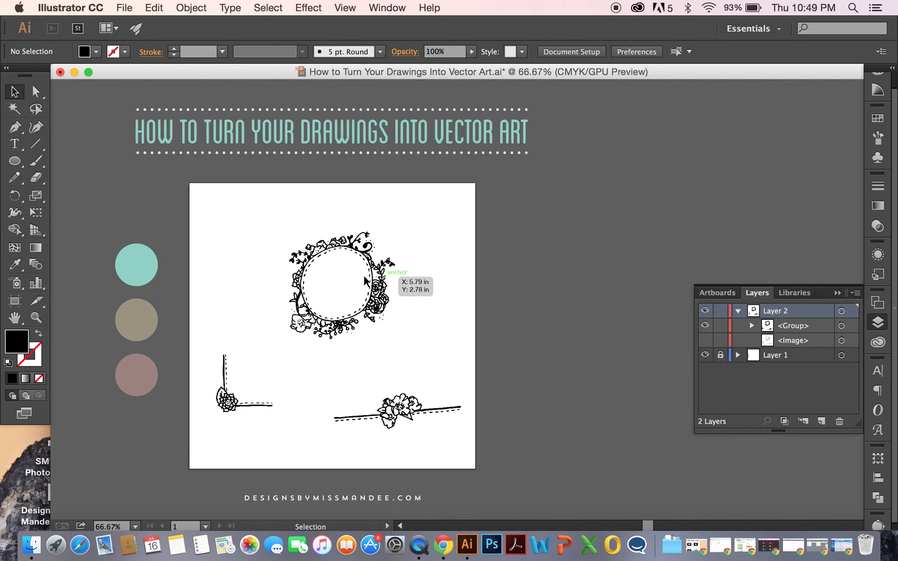
left_click(35, 93)
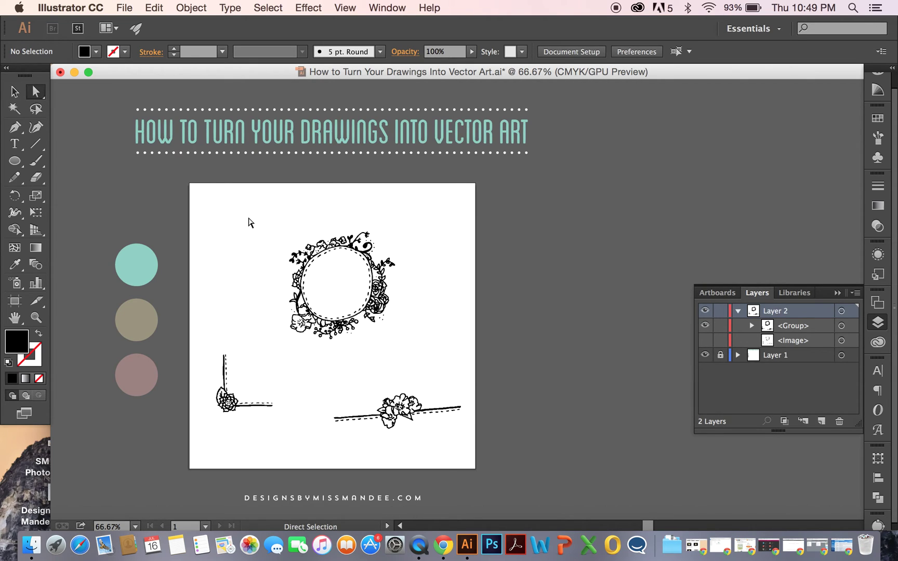
left_click_drag(275, 218, 411, 361)
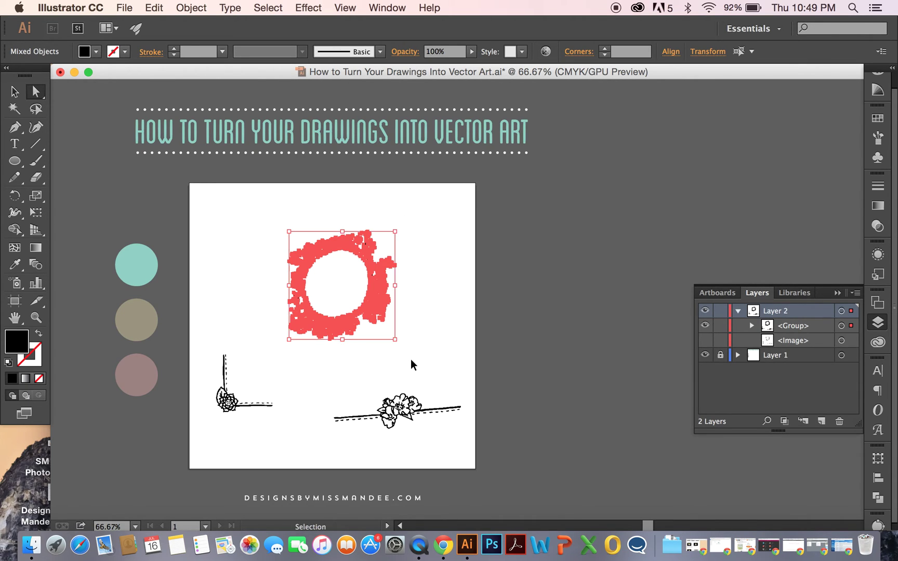
left_click(541, 344)
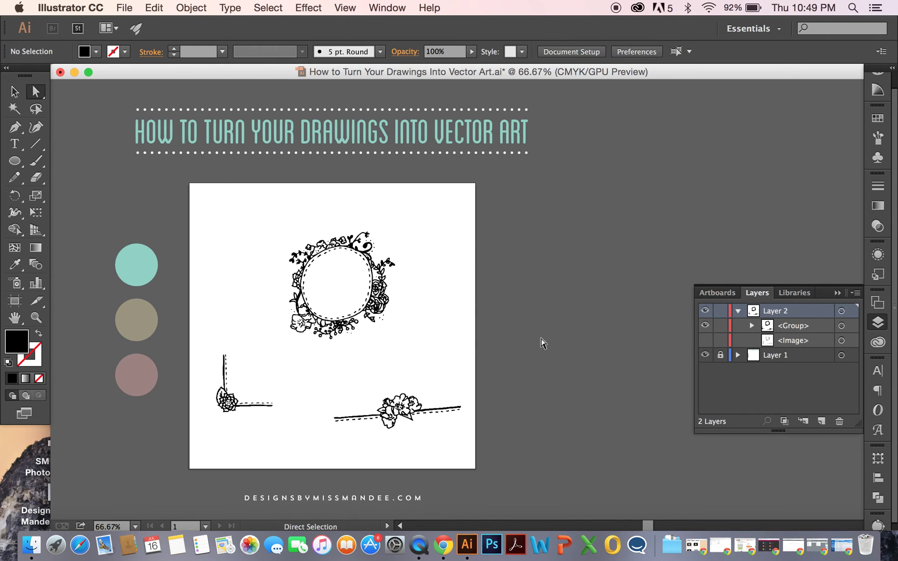
scroll(541, 343, "right", 3)
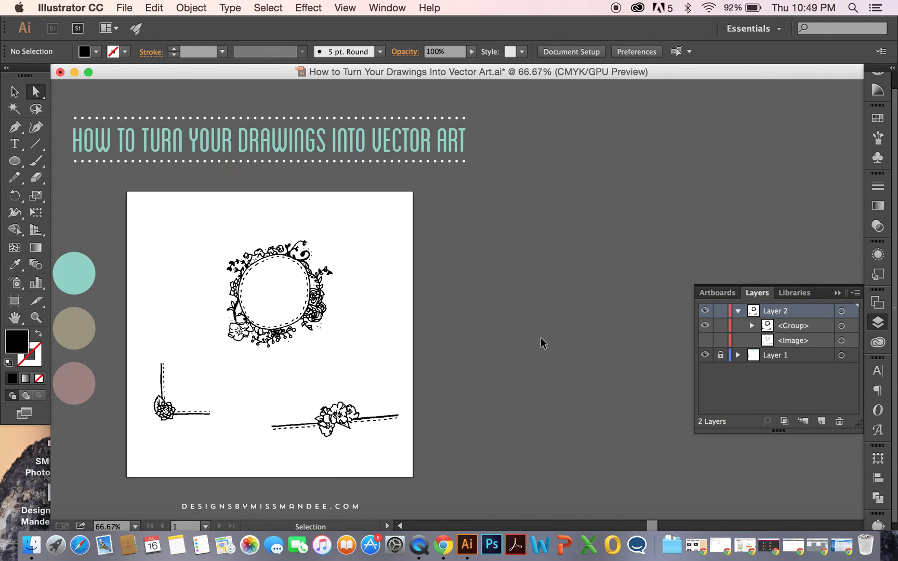
- Paste a copy of the wreath paths beside the artboard, group them with Object > Group, and deselect
key("super+z")
key("a")
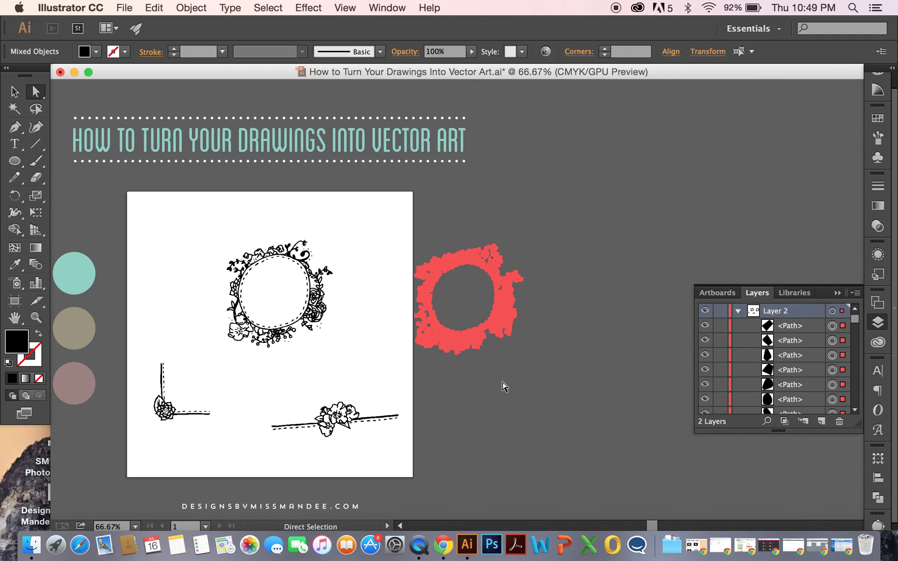
left_click(197, 9)
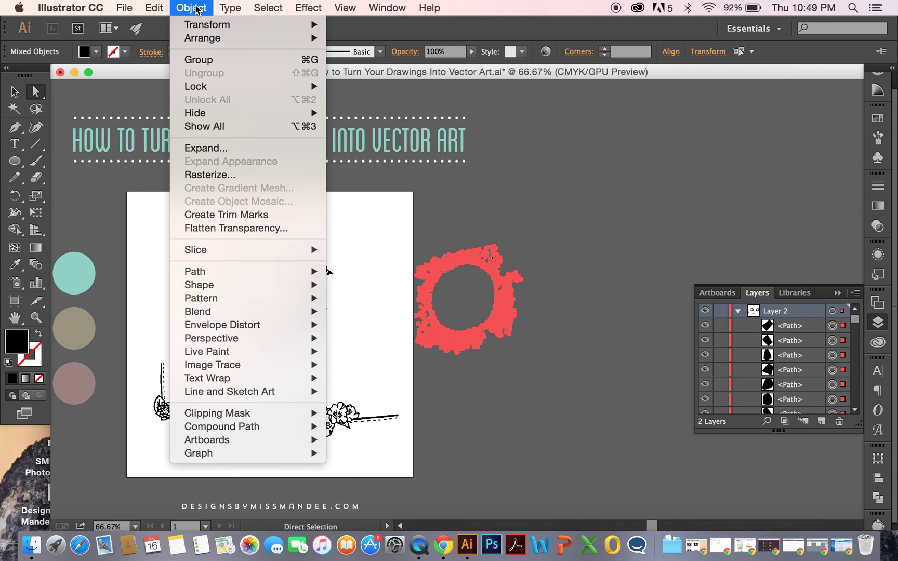
left_click(209, 60)
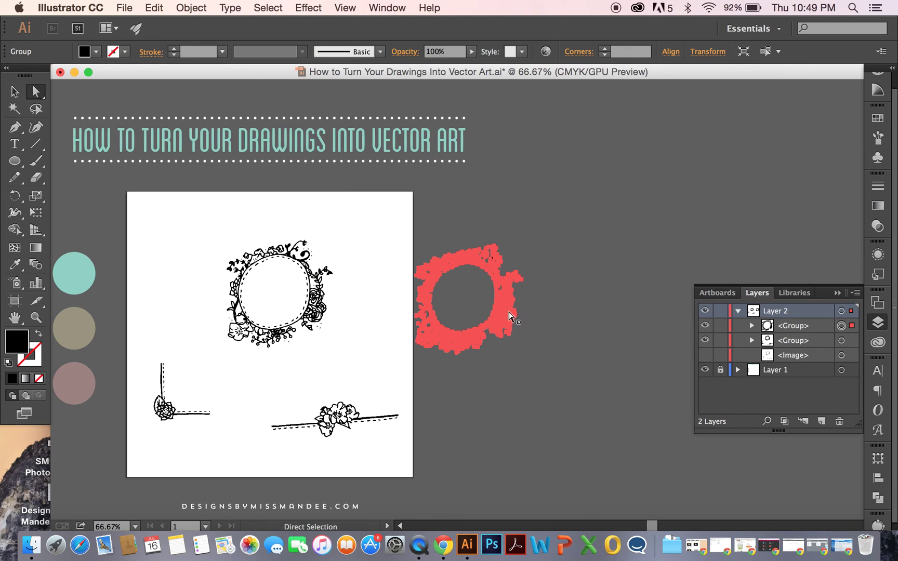
left_click(15, 92)
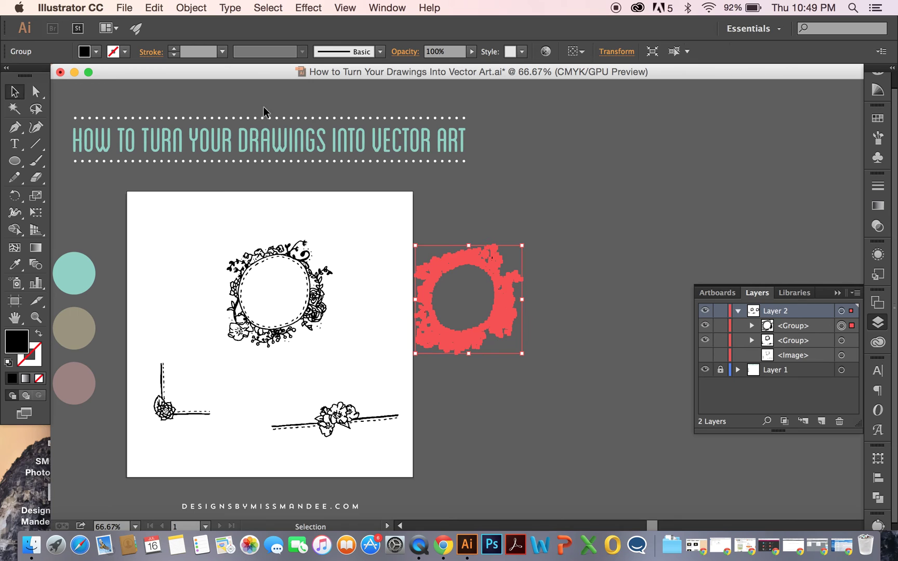
left_click(528, 210)
scroll(529, 210, "left", 2)
scroll(529, 210, "left", 3)
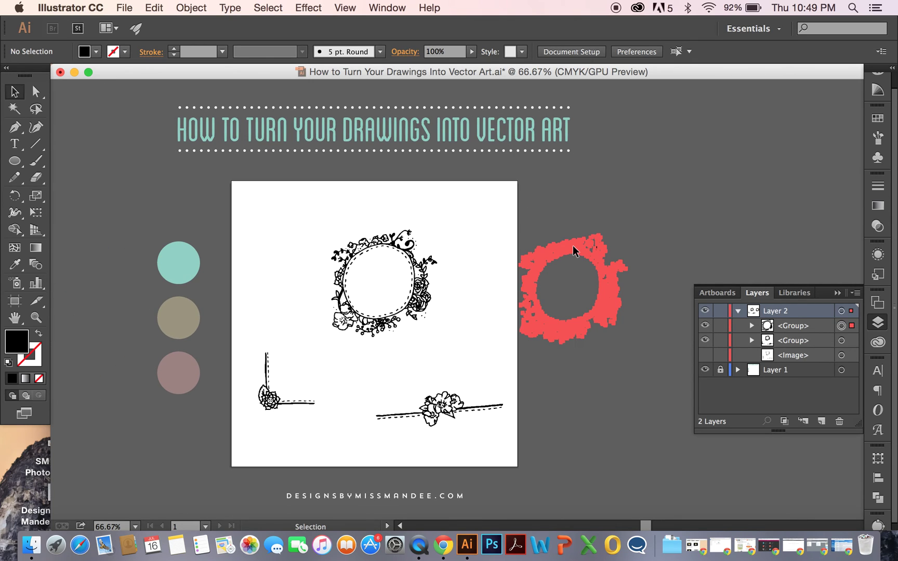
- Fill the wreath copy with the mauve palette colour, move it onto the artboard's right edge, then select the divider paths
left_click(573, 247)
key("i")
left_click(194, 377)
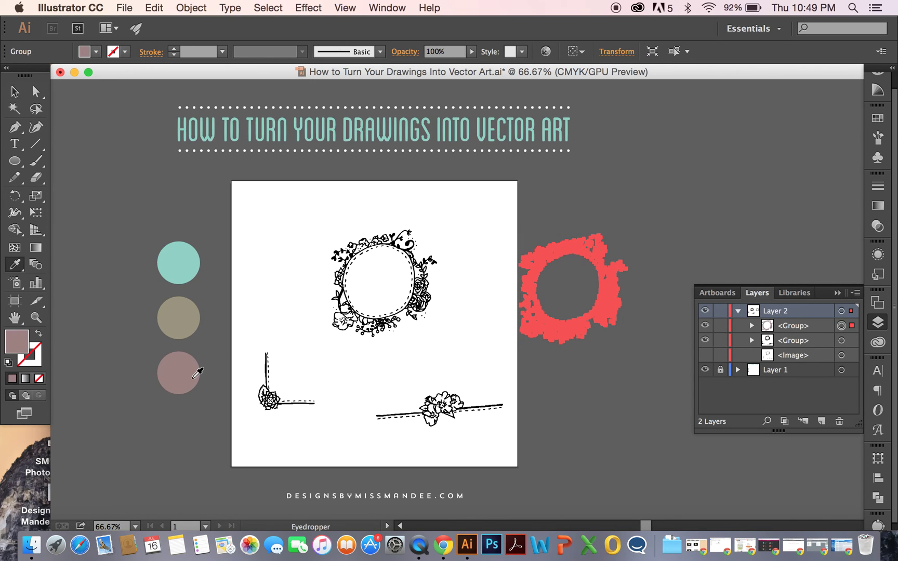
key("v")
left_click_drag(612, 310, 528, 298)
left_click(560, 356)
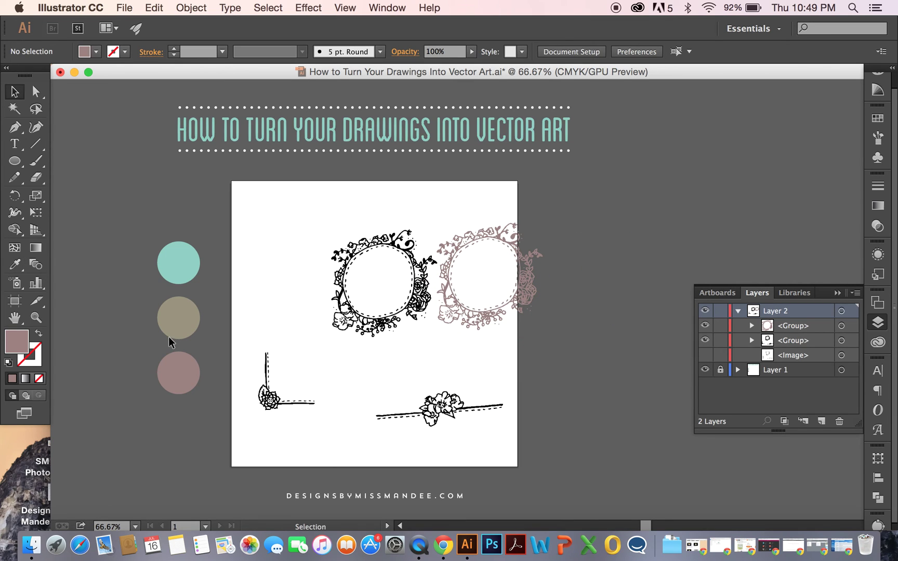
key("a")
left_click_drag(519, 432, 354, 381)
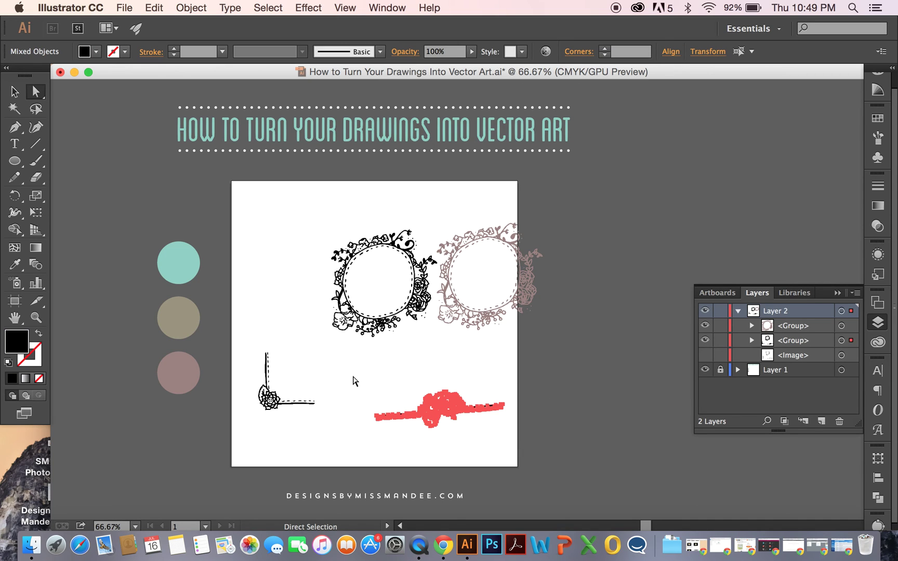
- Paste a copy of the flower divider and group its paths with Cmd+G
left_click(354, 381)
scroll(354, 381, "right", 5)
left_click_drag(422, 425, 258, 368)
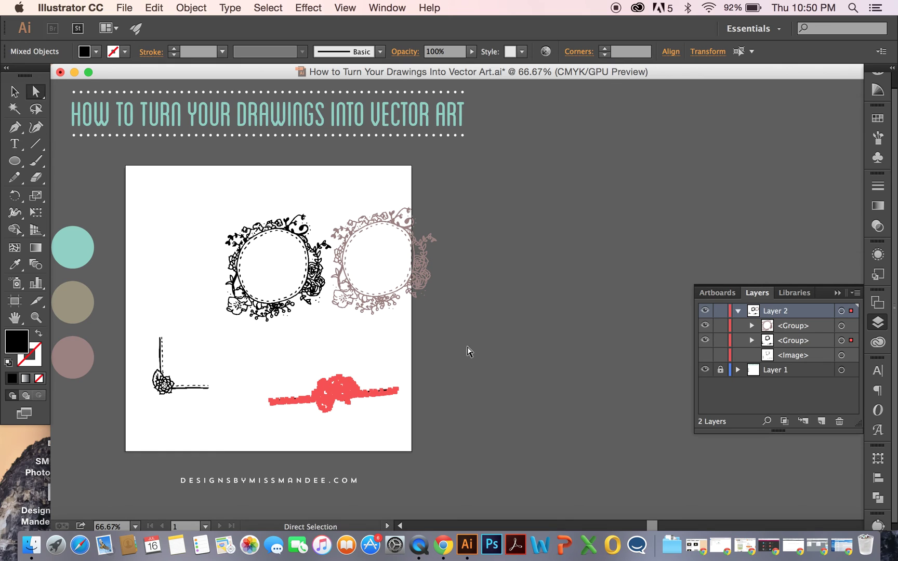
left_click(518, 342)
key("cmd+v")
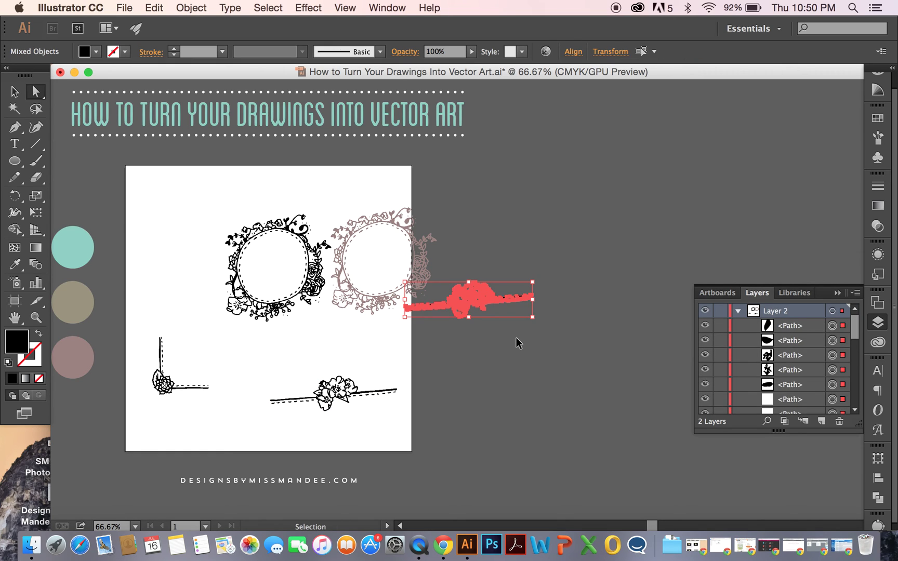
key("cmd+g")
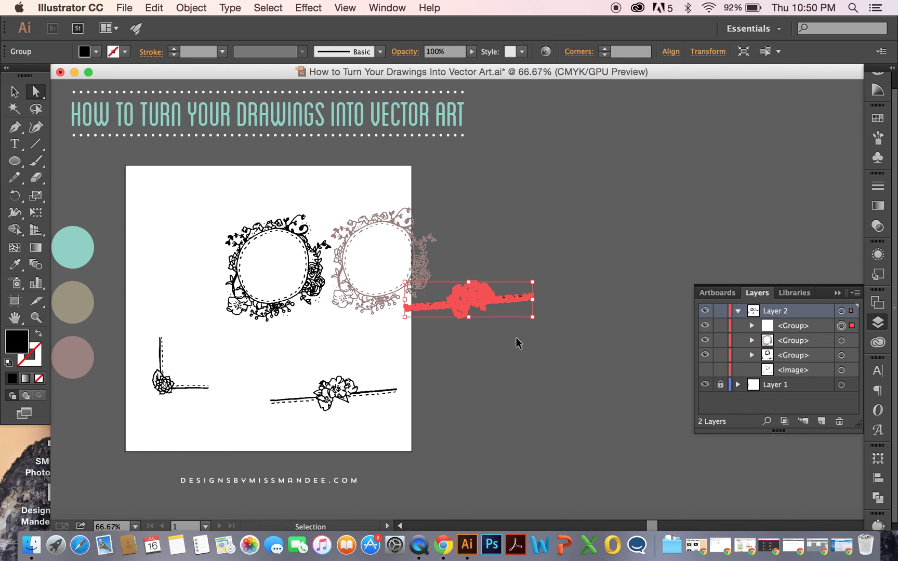
key("v")
- Enlarge the divider copy and rotate it to lie horizontal
mouse_move(533, 318)
left_mouse_down()
mouse_move(606, 355)
mouse_move(623, 342)
left_mouse_up()
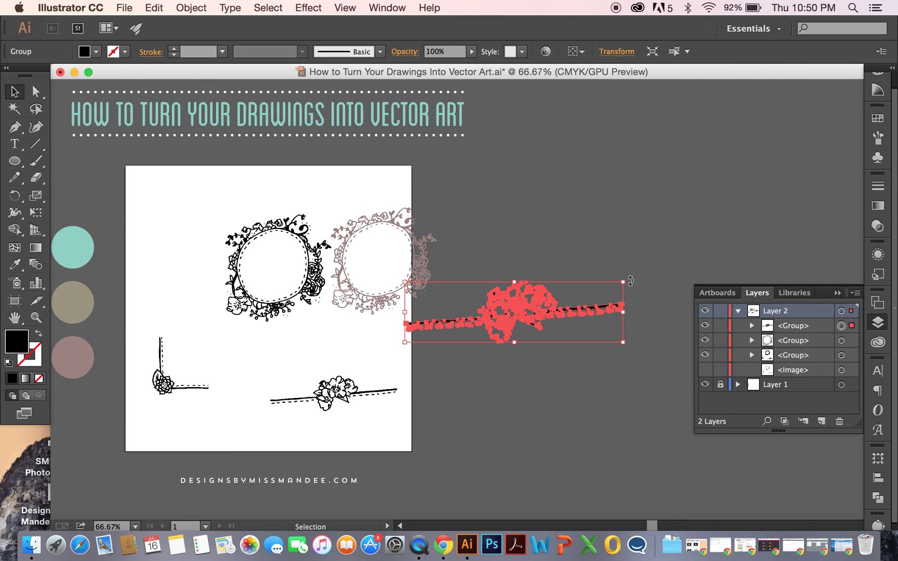
left_click_drag(630, 282, 630, 295)
left_click_drag(515, 306, 527, 345)
- Fill the divider copy with the tan palette colour and move it onto the artboard above the original
key("i")
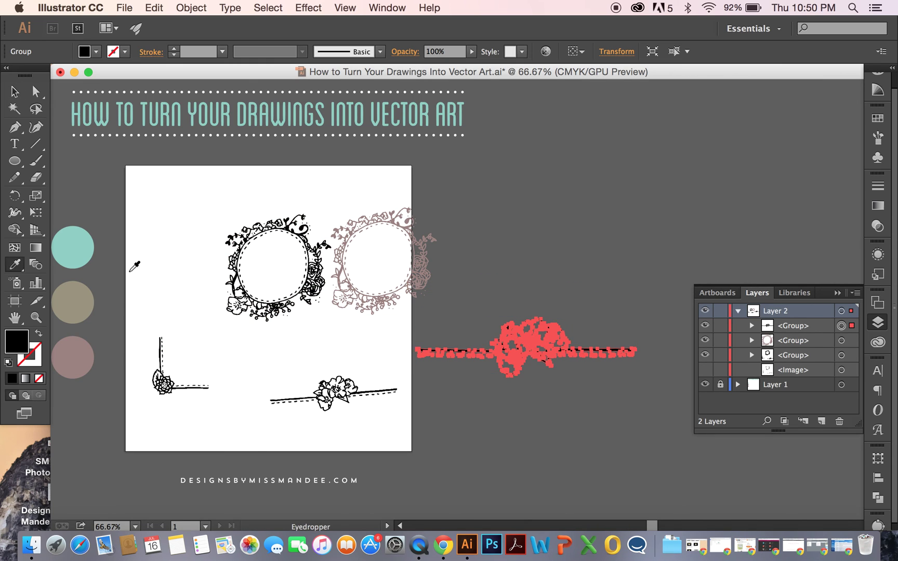
left_click(86, 301)
left_click(14, 92)
left_click(567, 441)
left_click_drag(554, 356, 370, 347)
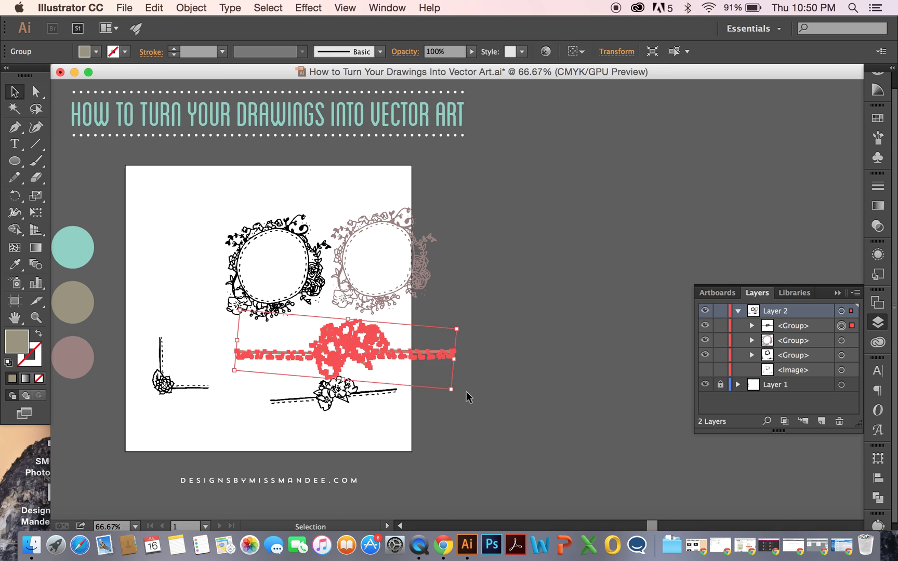
left_click(466, 391)
scroll(465, 392, "left", 5)
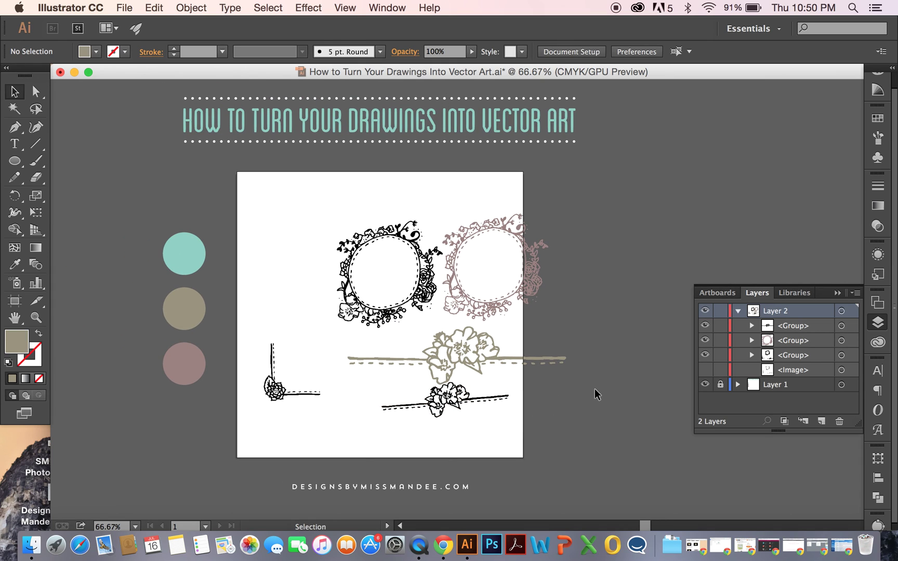